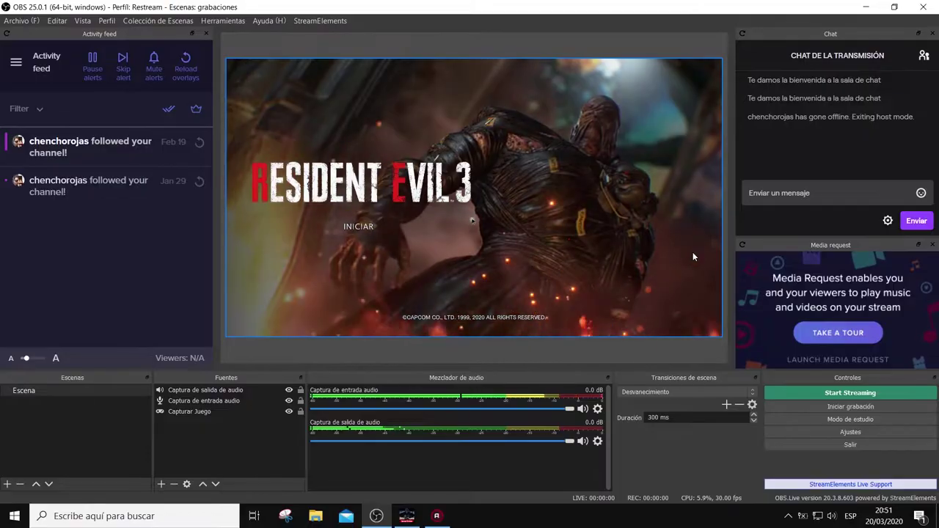
- Review the audio output, audio input and game capture sources, and the list of source types available to add
left_click(226, 391)
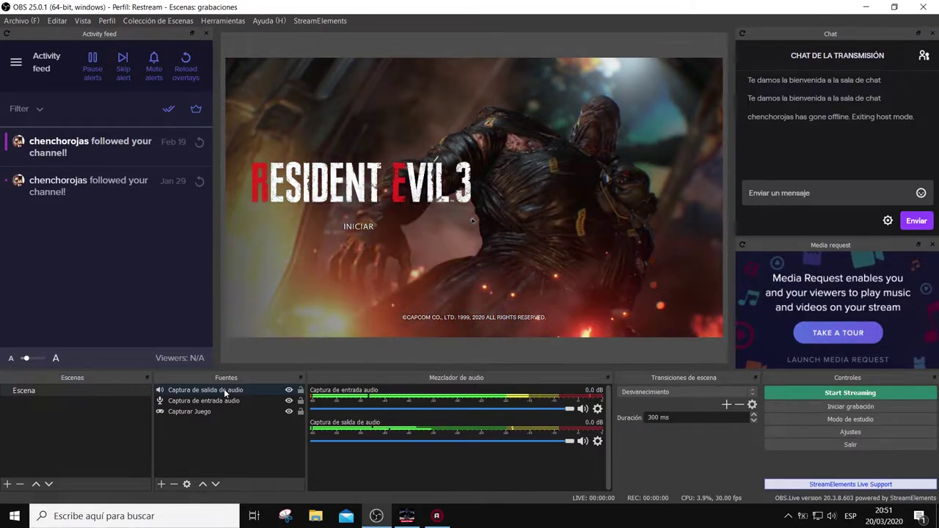
left_click(225, 393)
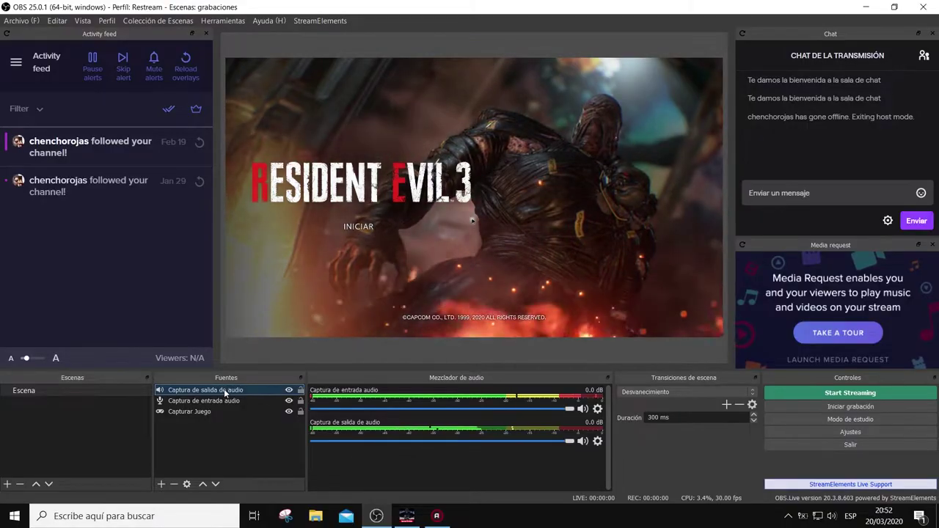
left_click(227, 401)
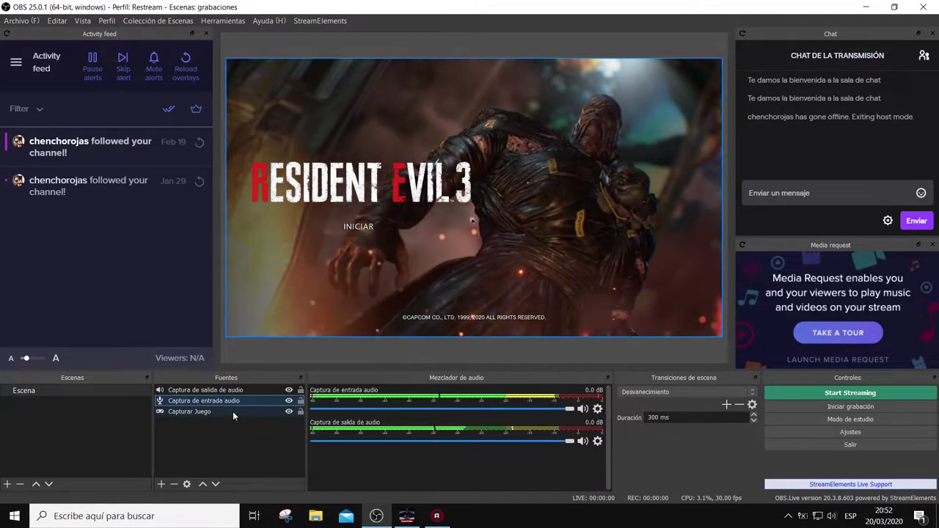
left_click(234, 412)
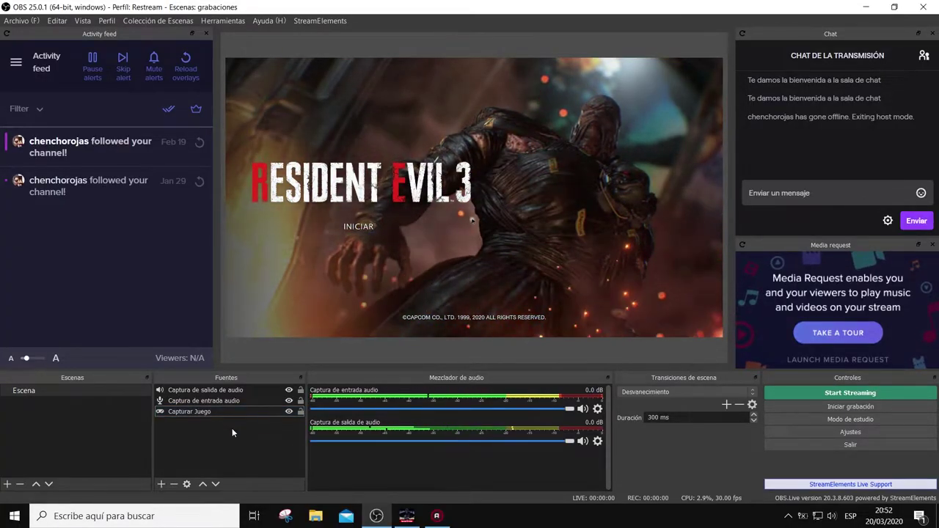
left_click(160, 484)
key("Up")
key("Up")
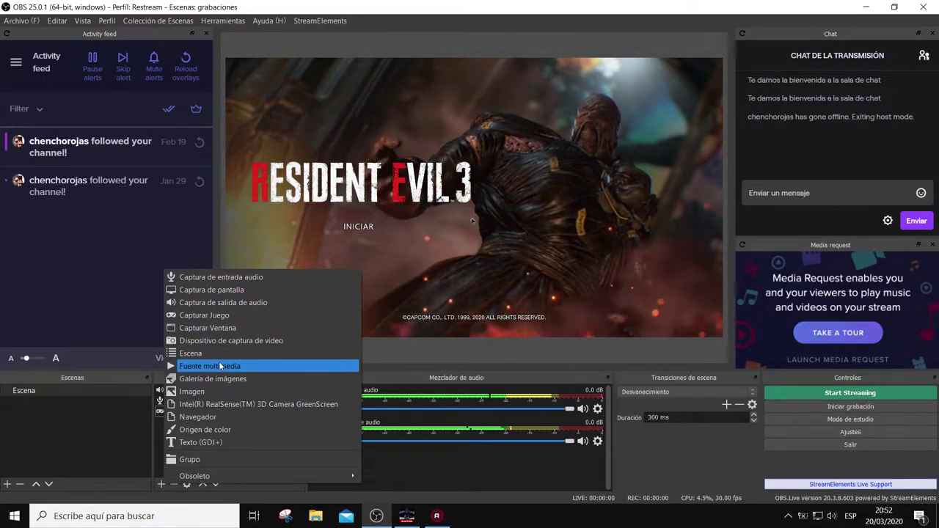
left_click(671, 469)
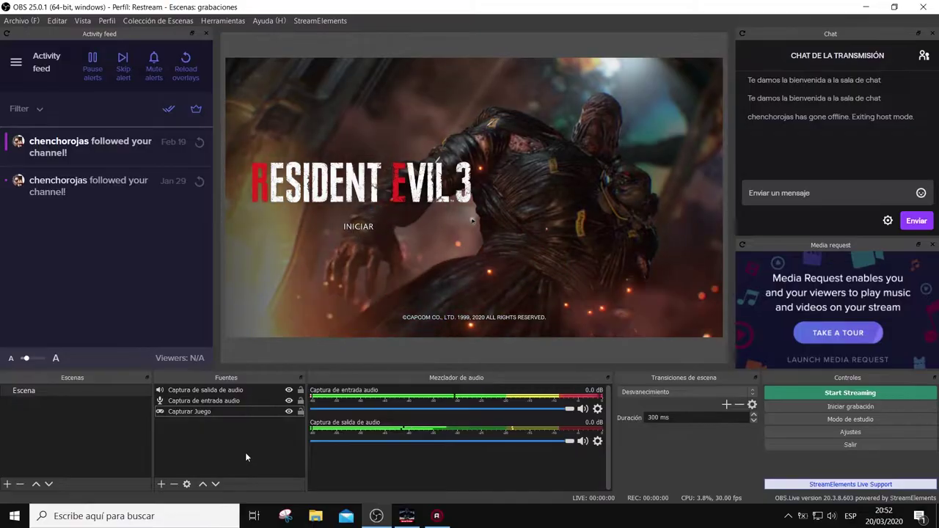
- Review the advanced recording output settings, including type, recording format and audio tracks, and accept them
left_click(875, 433)
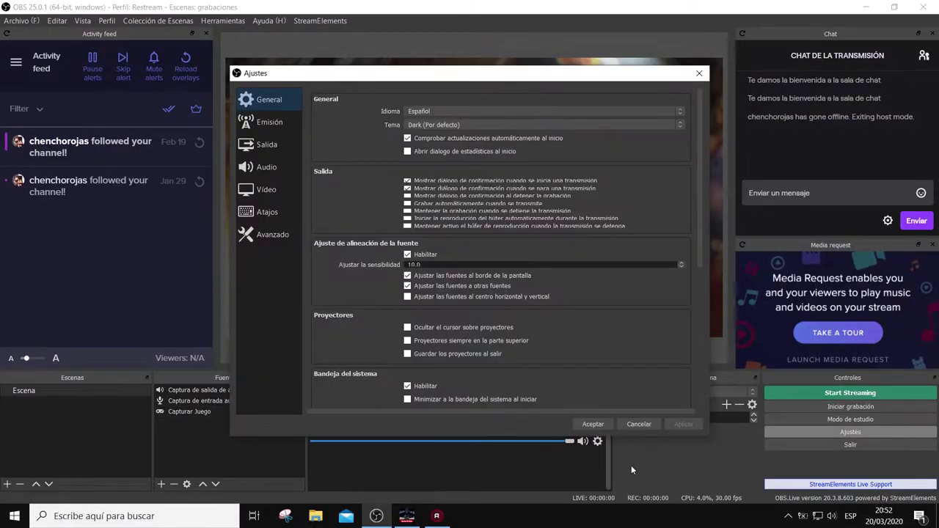
left_click(261, 145)
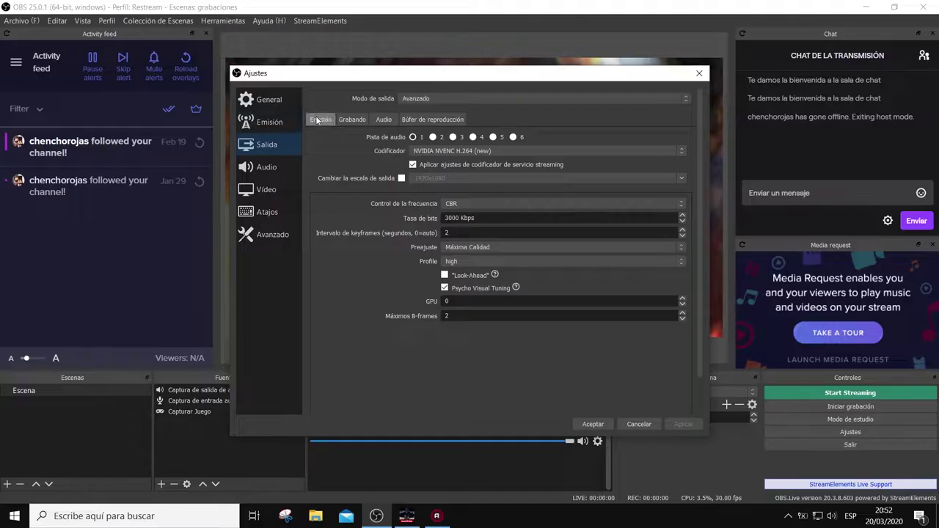
left_click(345, 119)
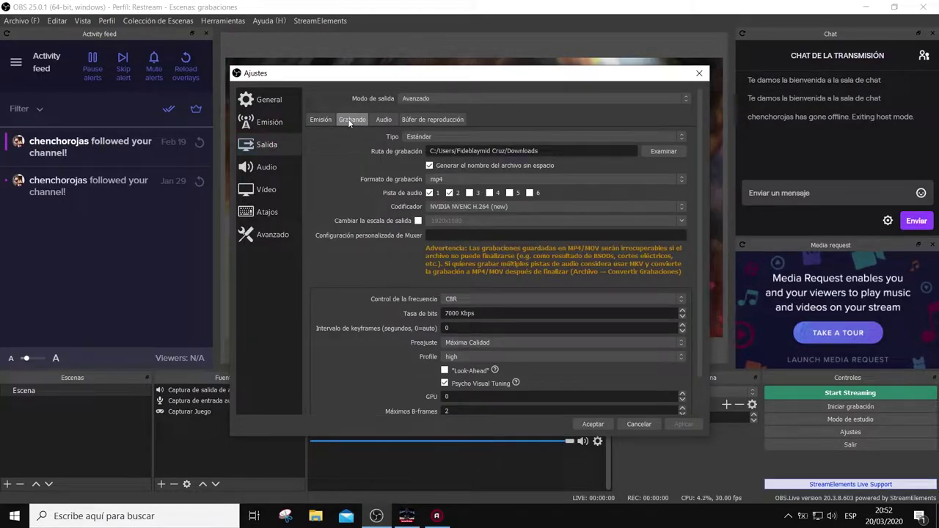
left_click(426, 136)
left_click(425, 138)
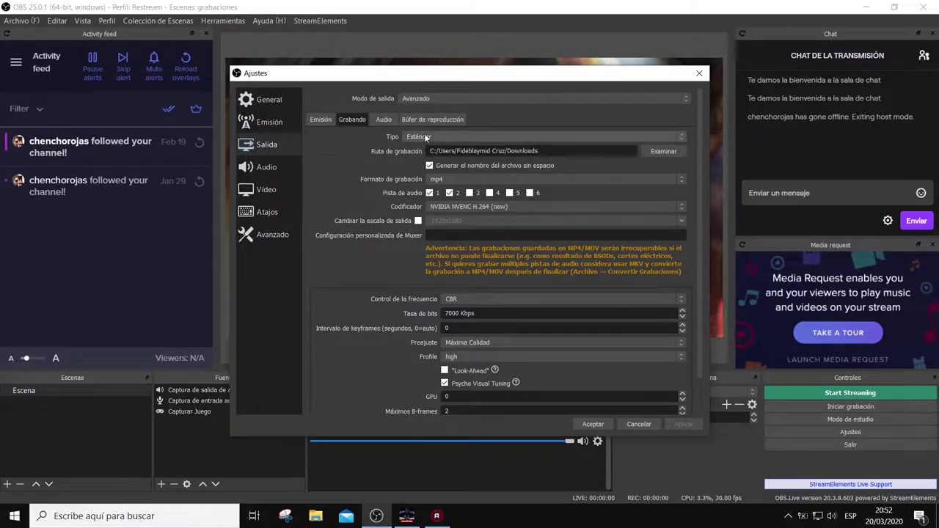
left_click(457, 177)
left_click(456, 177)
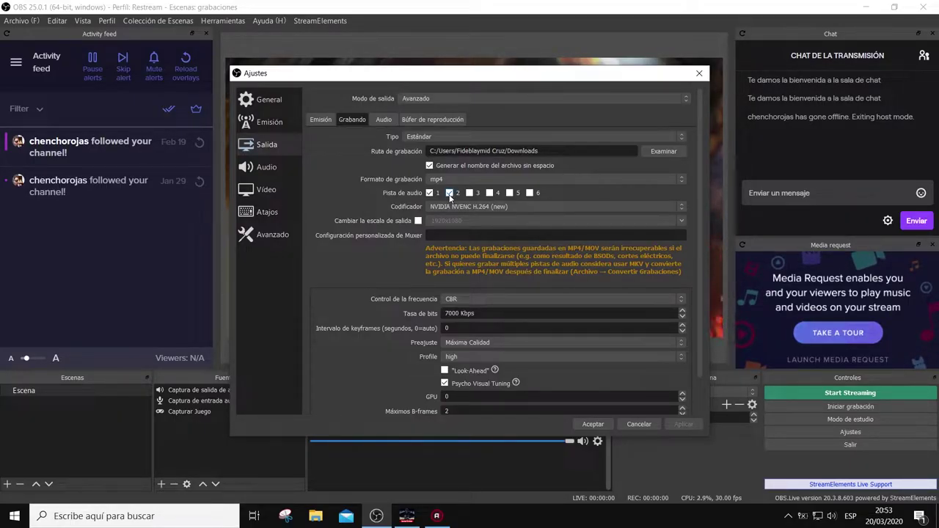
left_click(594, 424)
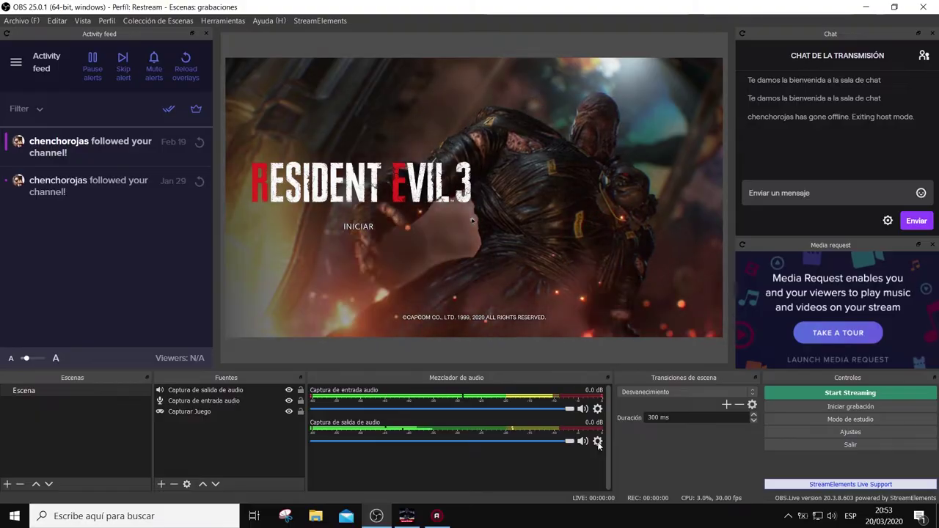
- Open the advanced audio properties from the audio output capture and check each source's track assignments
left_click(598, 443)
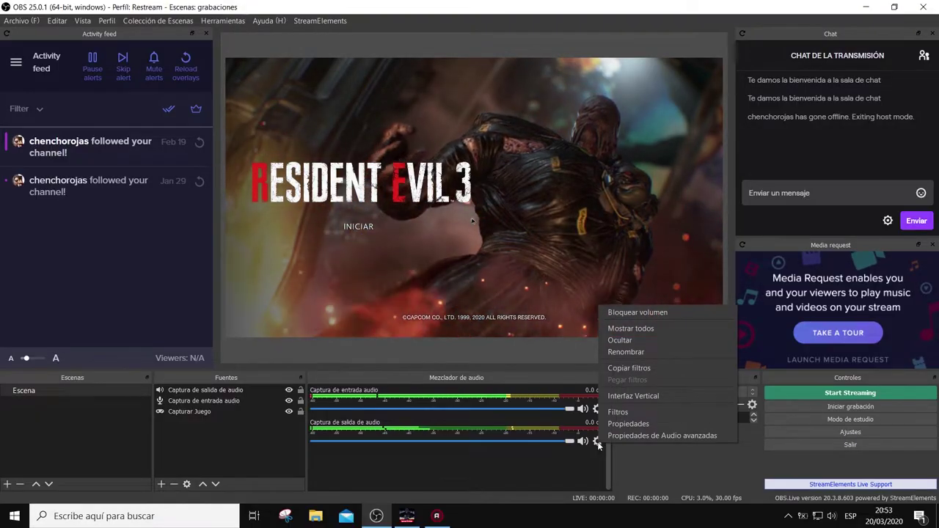
left_click(637, 435)
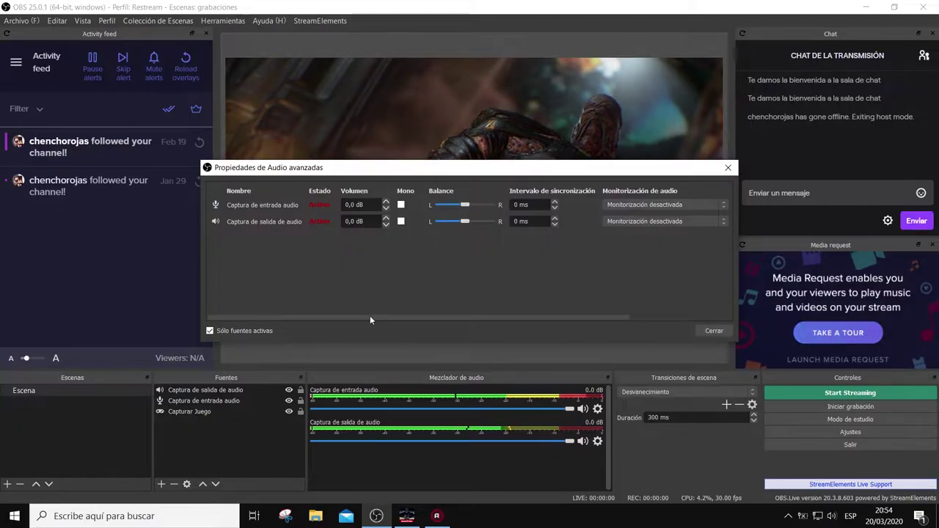
left_click_drag(370, 317, 517, 312)
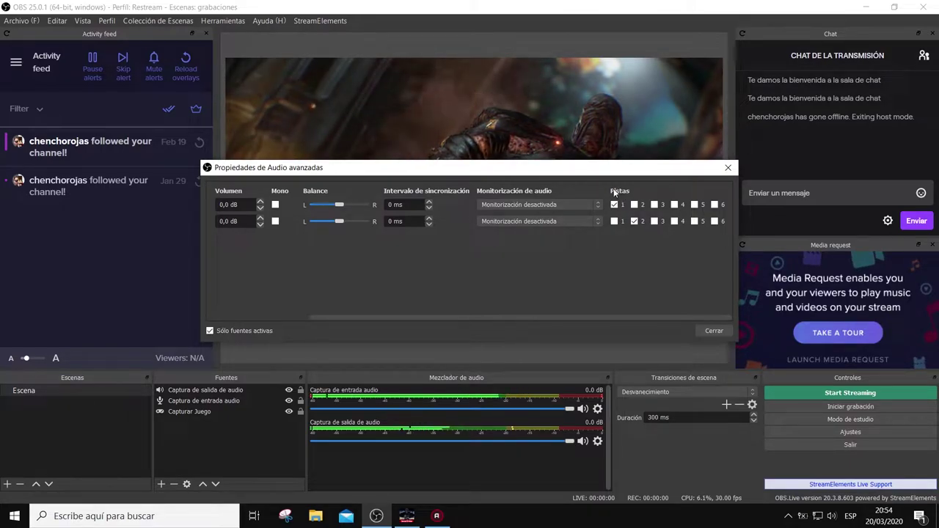
- Assign both the audio input capture and the audio output capture to tracks 1 and 2
left_click(635, 205)
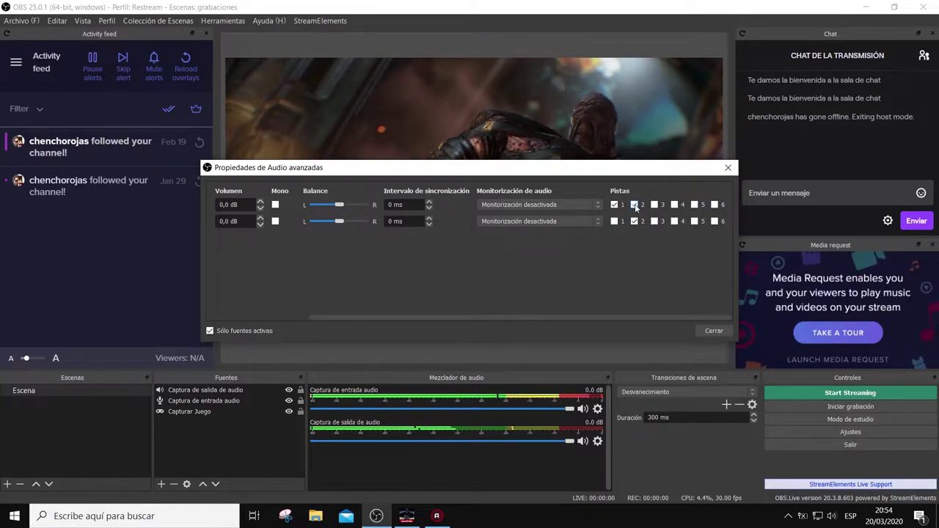
left_click(614, 221)
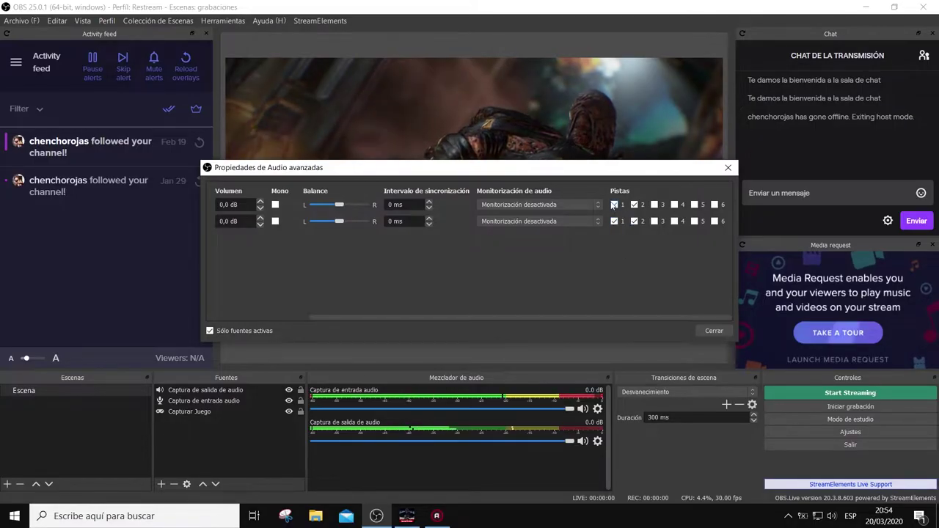
left_click_drag(560, 317, 605, 318)
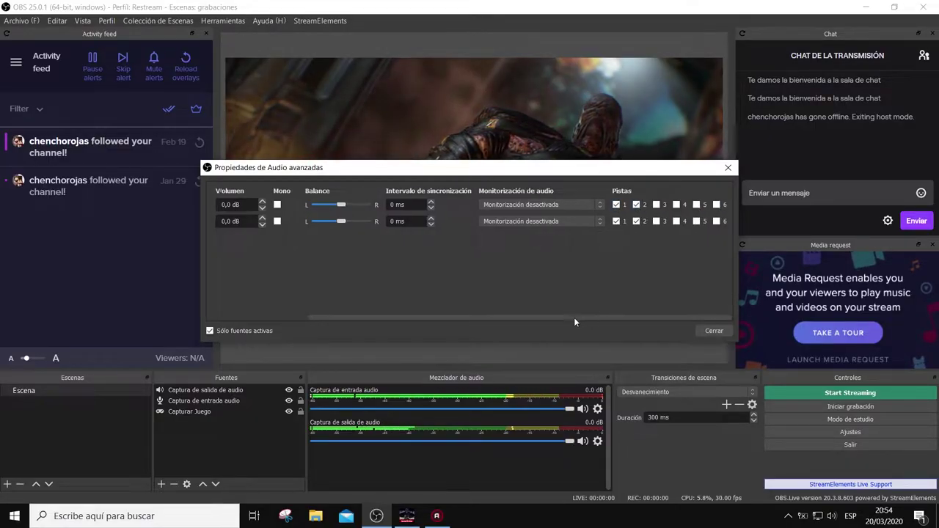
left_click_drag(585, 316, 287, 299)
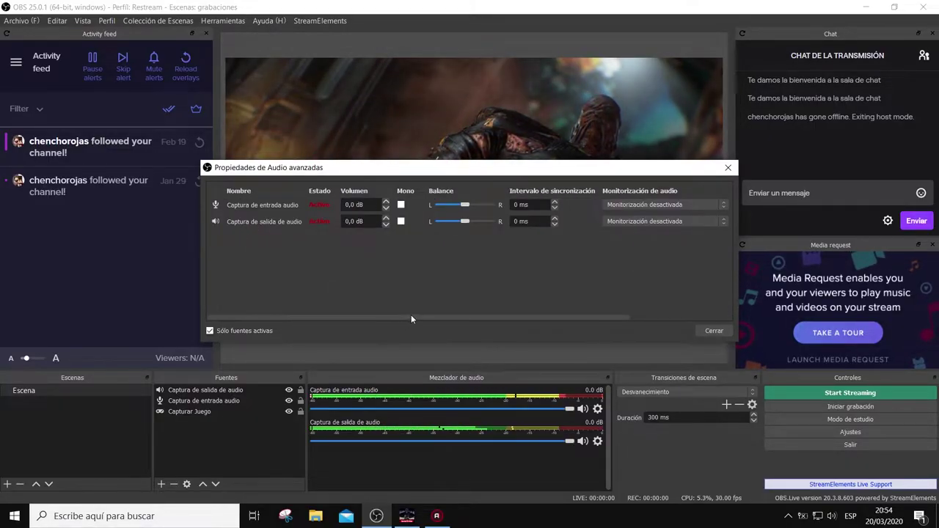
left_click_drag(411, 315, 635, 313)
left_click(614, 220)
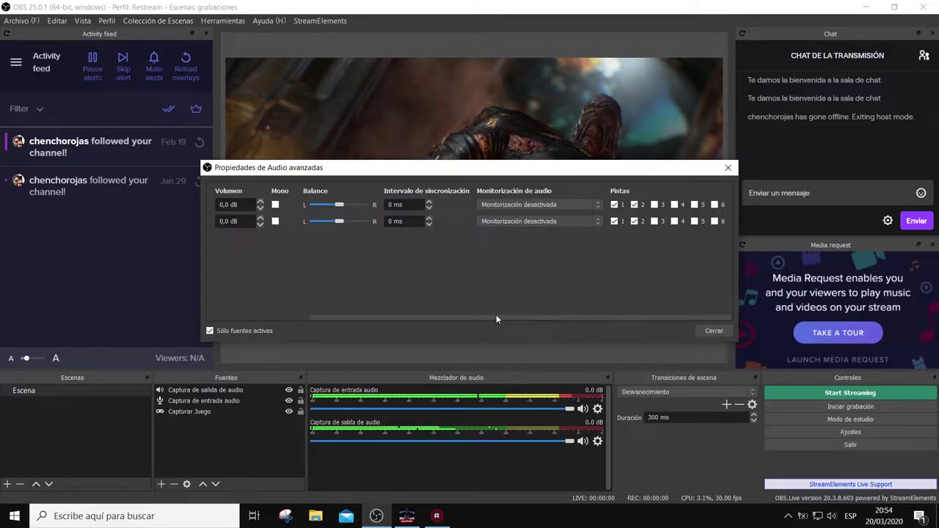
left_click_drag(496, 320, 375, 322)
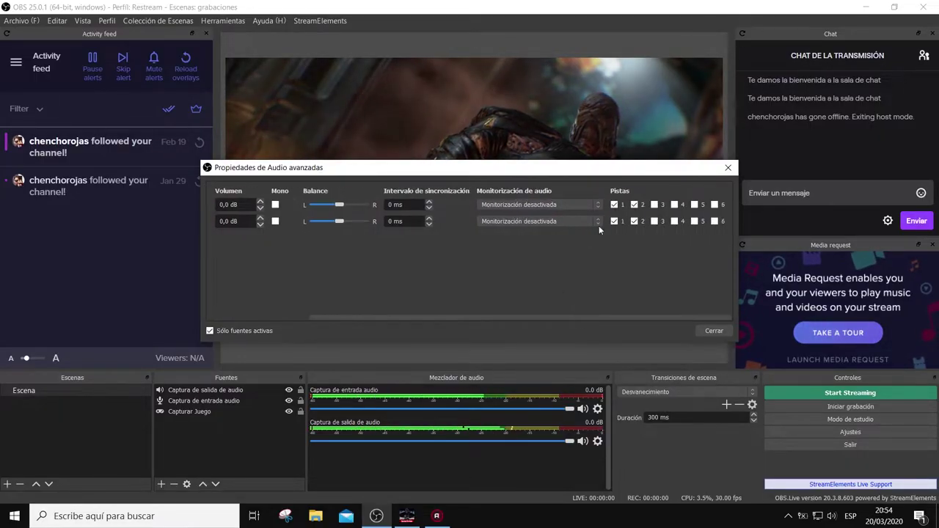
left_click_drag(556, 317, 279, 331)
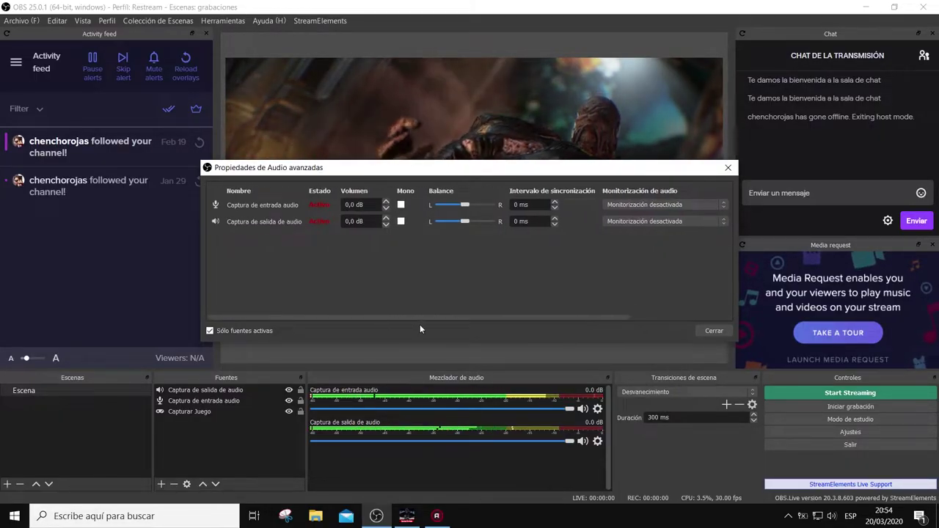
left_click_drag(419, 319, 664, 326)
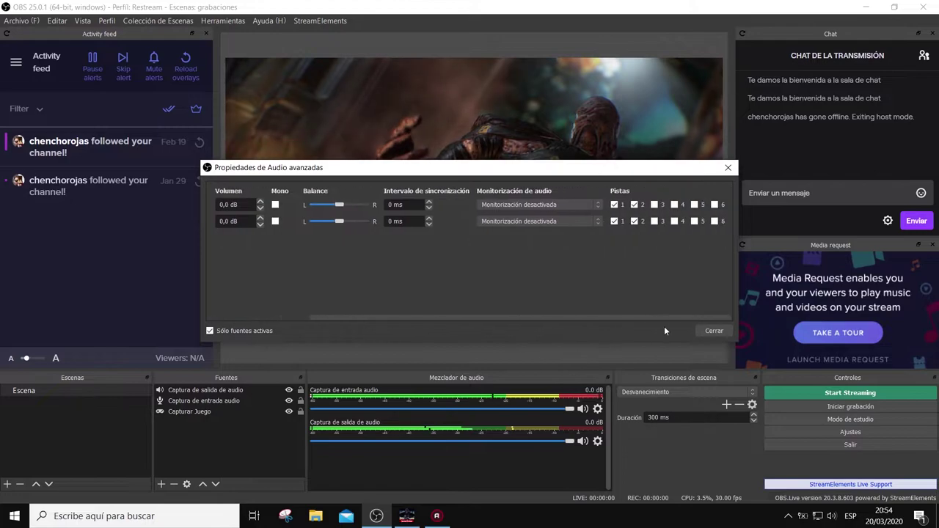
- Assign the audio input capture to track 1 only and the audio output capture to track 2 only, and close the advanced audio properties
left_click(634, 205)
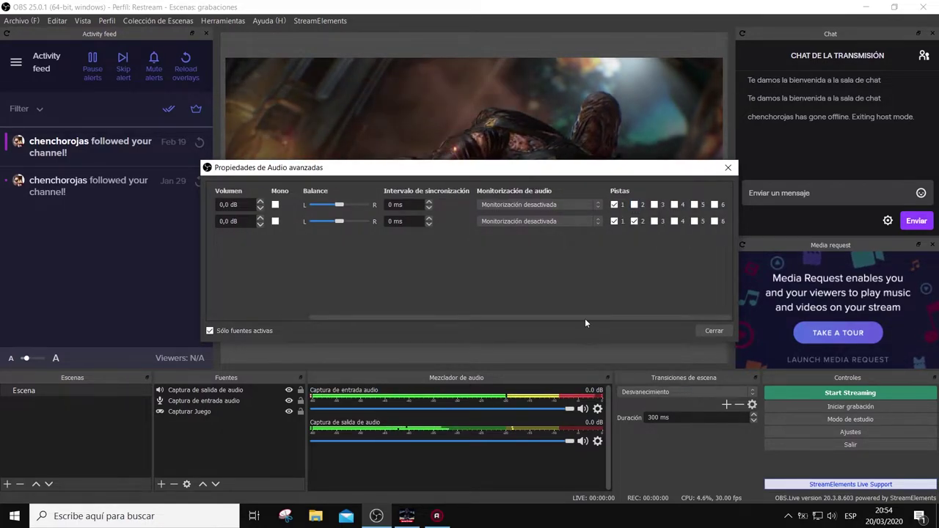
left_click_drag(585, 316, 341, 319)
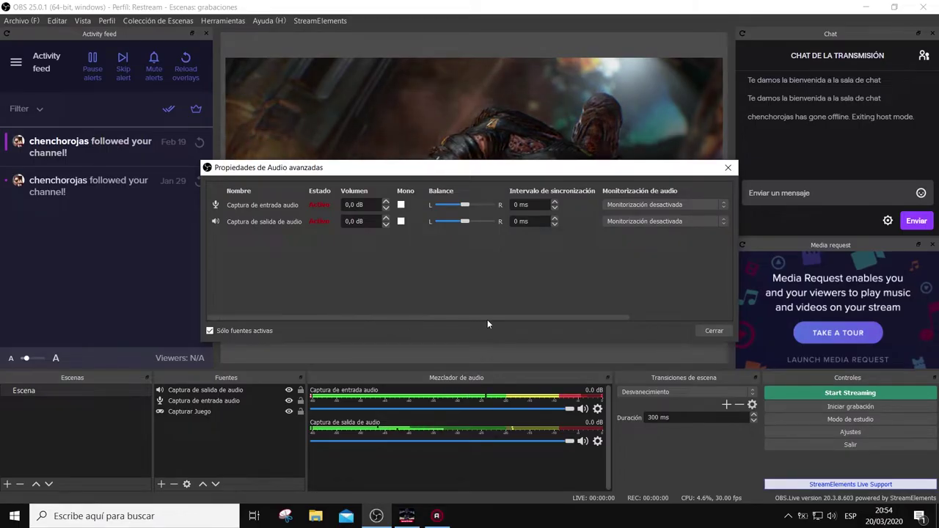
left_click_drag(481, 319, 654, 318)
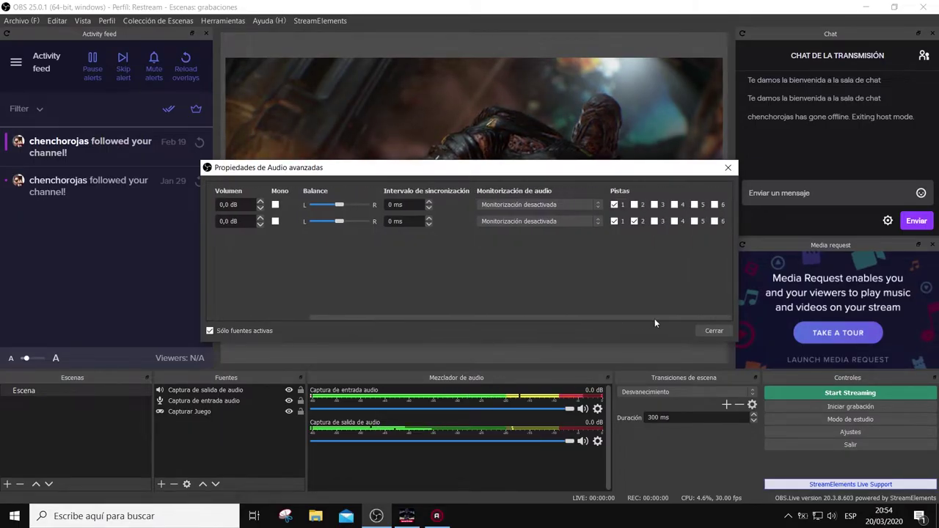
left_click(614, 221)
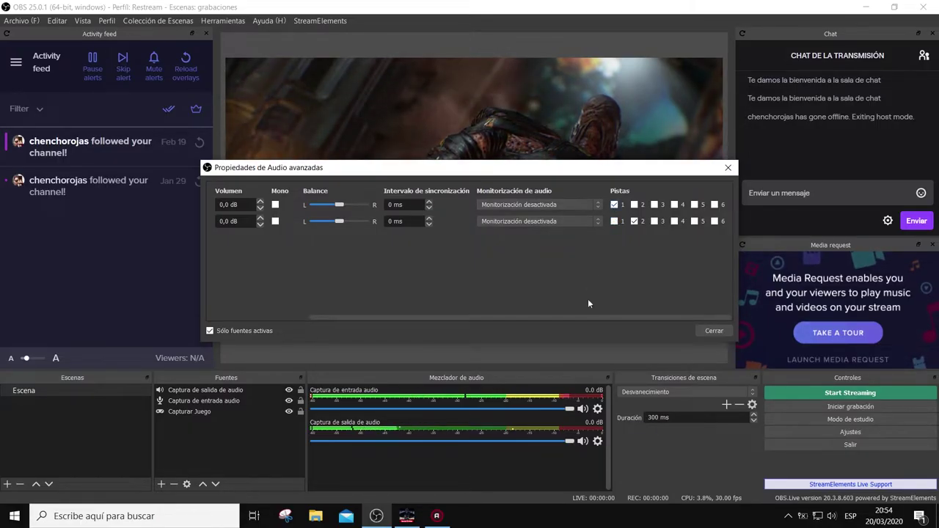
left_click_drag(568, 317, 617, 316)
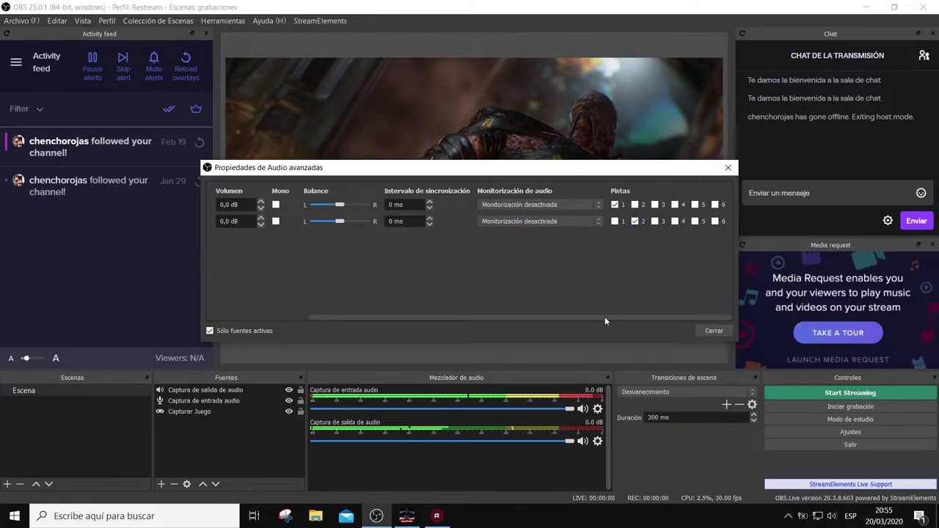
left_click_drag(618, 317, 462, 317)
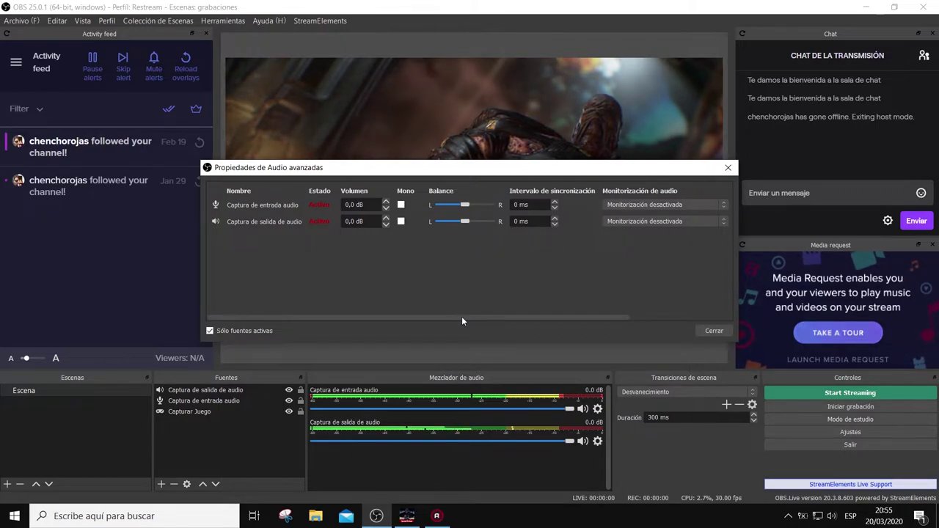
left_click_drag(462, 319, 677, 338)
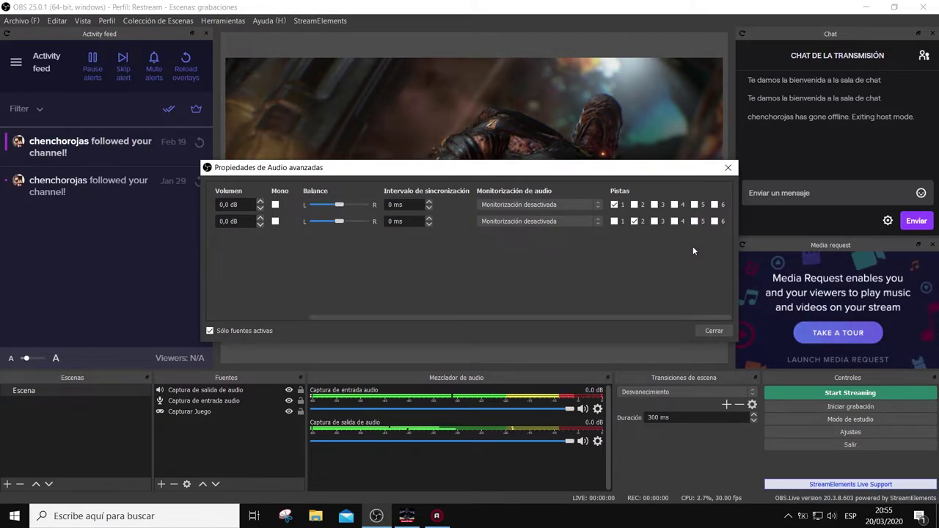
left_click_drag(544, 316, 350, 326)
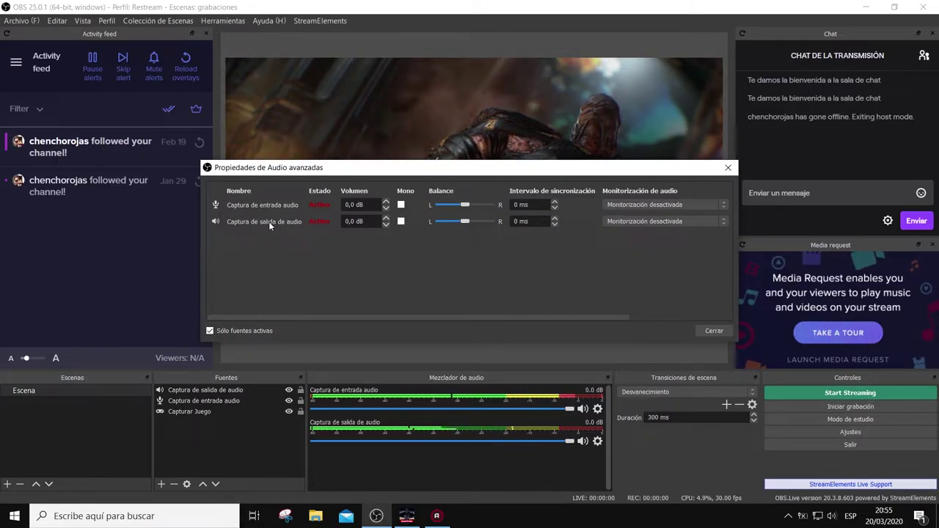
left_click(708, 331)
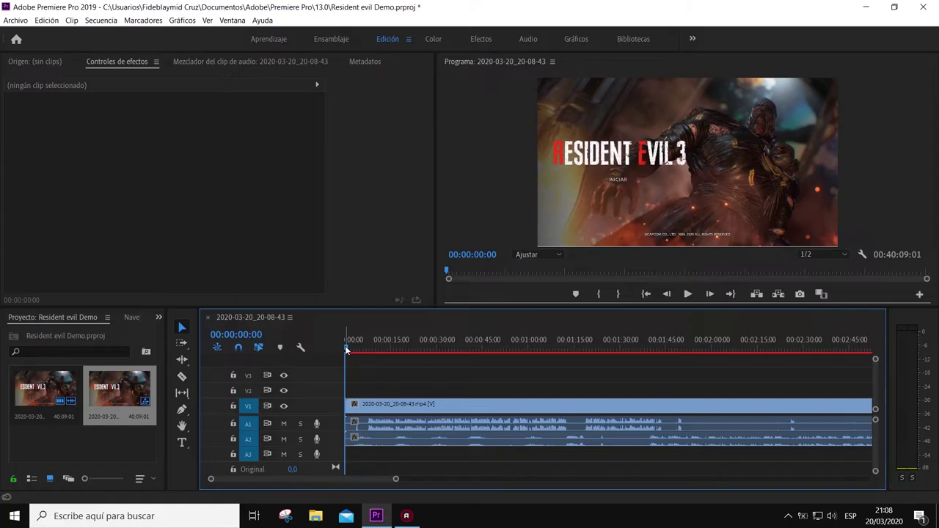
- Select the recorded clip in the timeline and solo audio track A1, keeping the playhead at the start
left_click(394, 426)
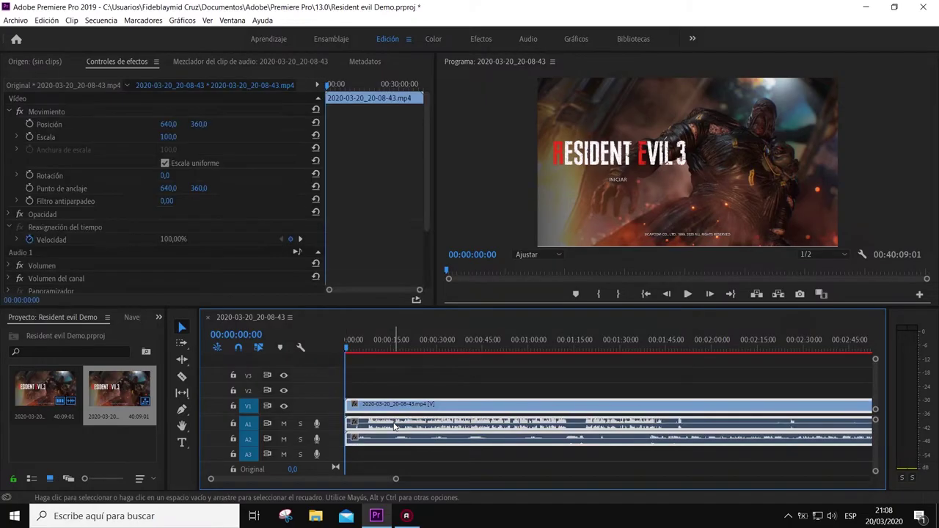
left_click_drag(346, 352, 322, 352)
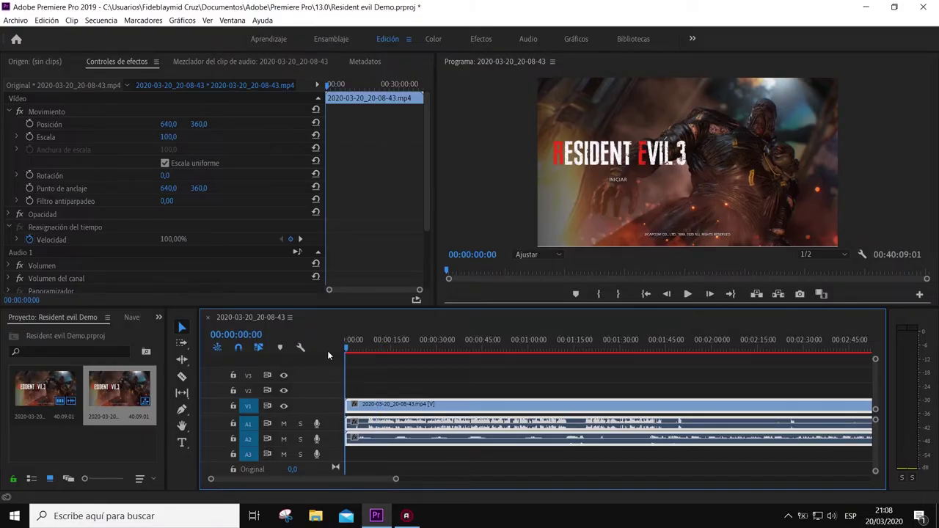
left_click(300, 424)
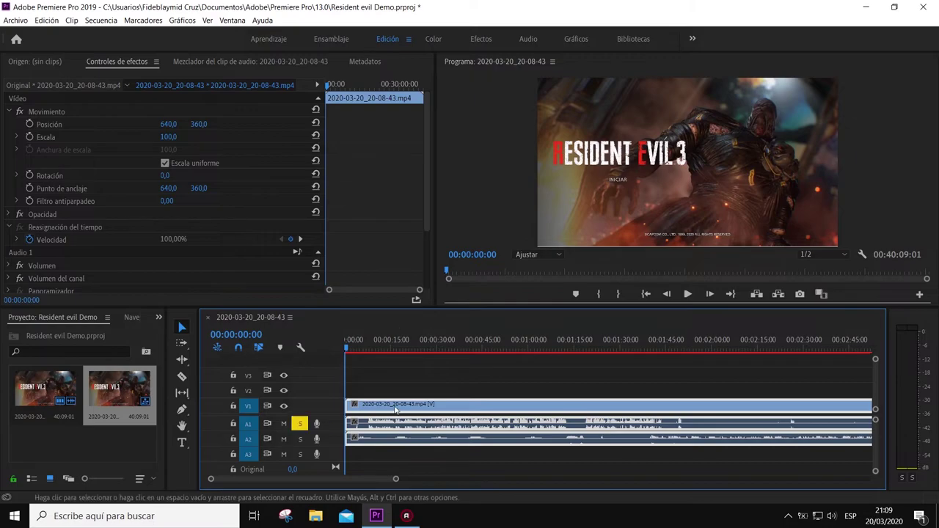
- Play the sequence for about 18 seconds to listen to the soloed A1 audio, and turn off the A1 solo
left_click(688, 293)
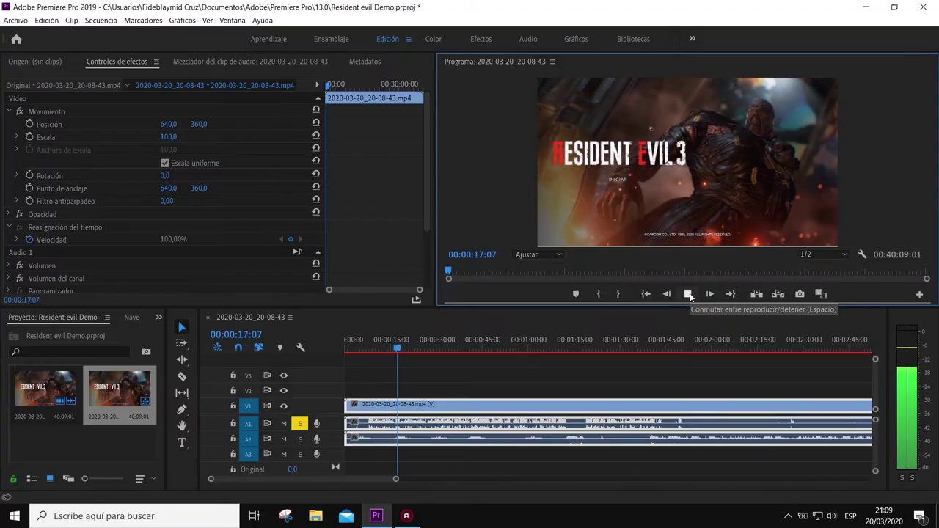
left_click(688, 295)
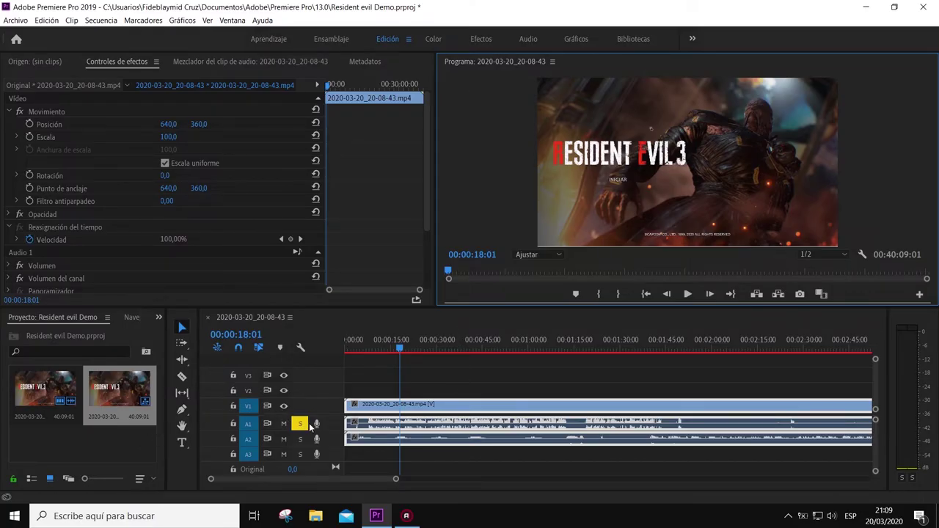
left_click(300, 424)
- Solo track A2, listen to it from the sequence start, and turn the solo off with the playhead back at the start
left_click(300, 439)
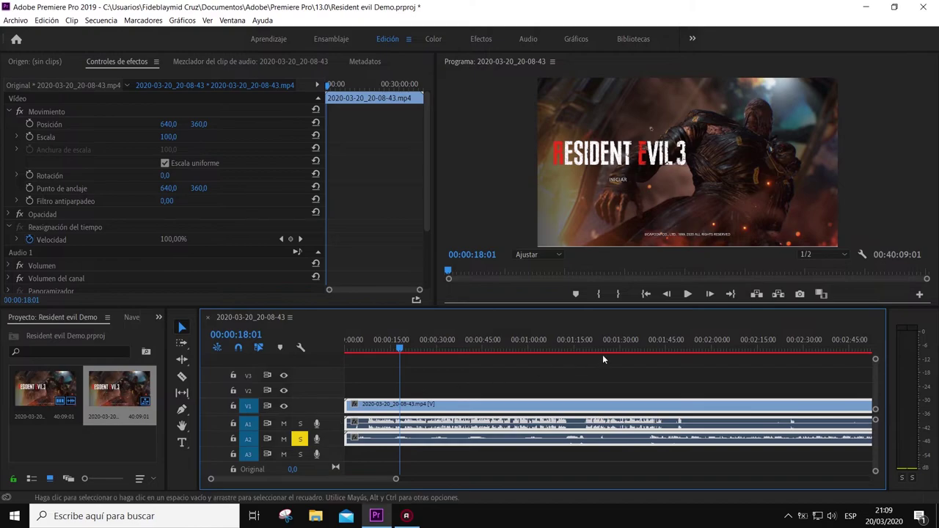
left_click_drag(402, 346, 327, 363)
key("space")
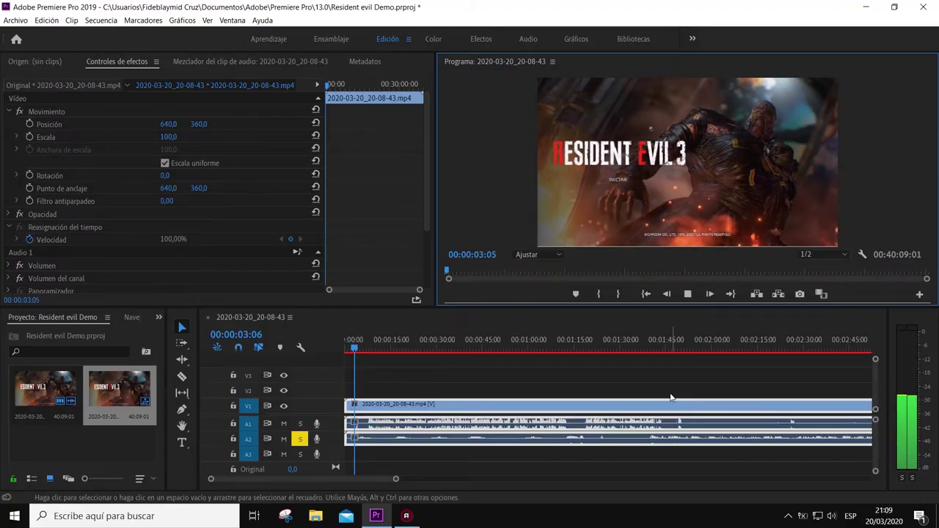
left_click(688, 294)
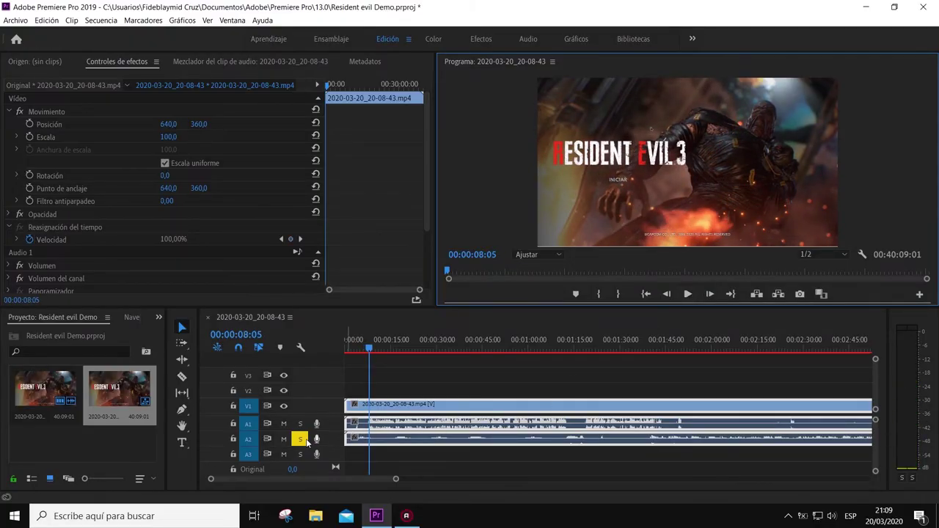
left_click(300, 440)
key("Home")
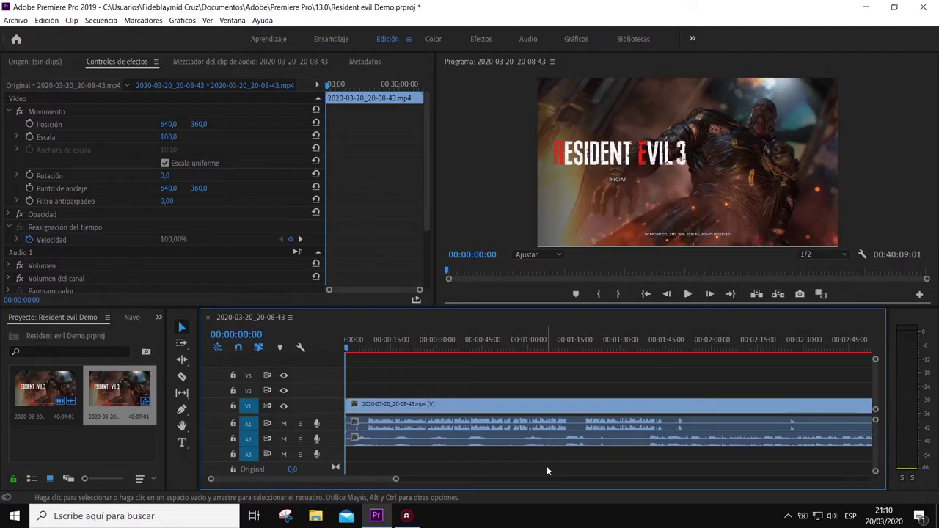
- Unlink the recorded clip's video and audio, and select the A2 audio, A1 audio and V1 video individually to check their separation
right_click(552, 428)
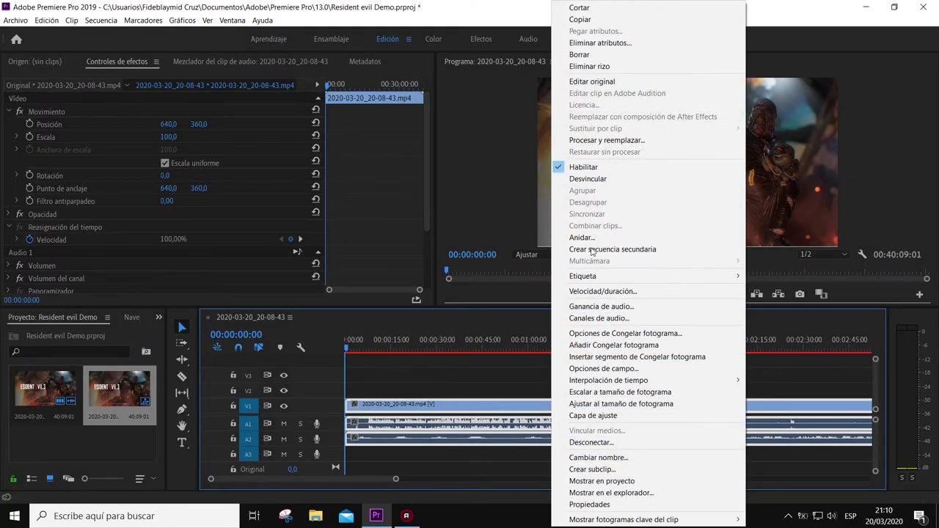
left_click(588, 179)
left_click(465, 438)
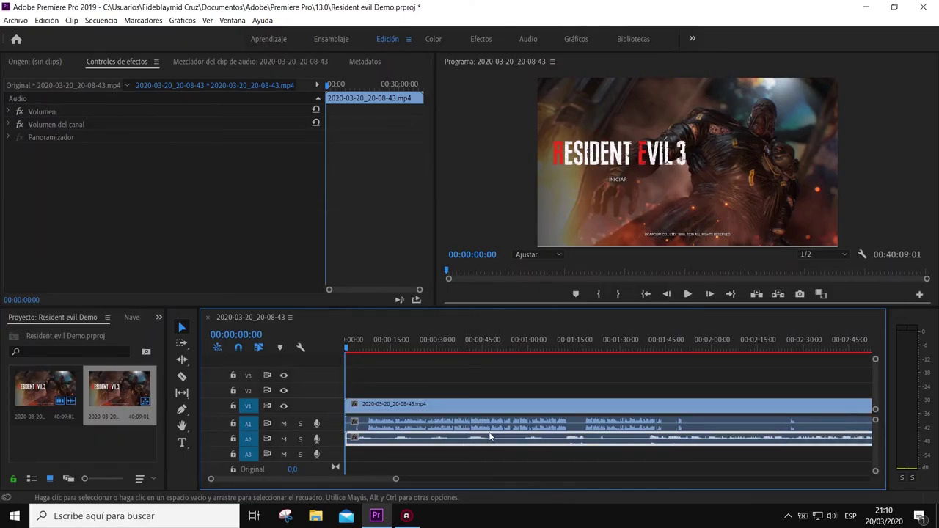
left_click(492, 427)
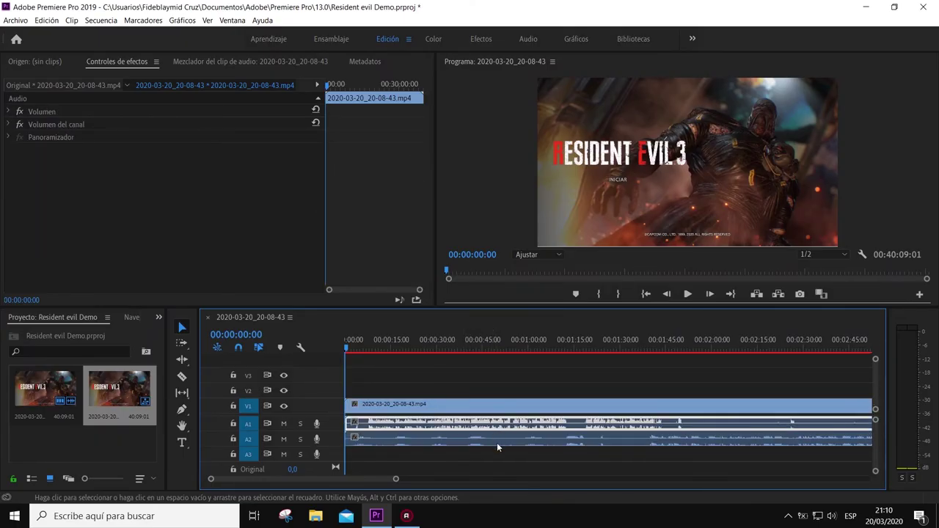
left_click(494, 408)
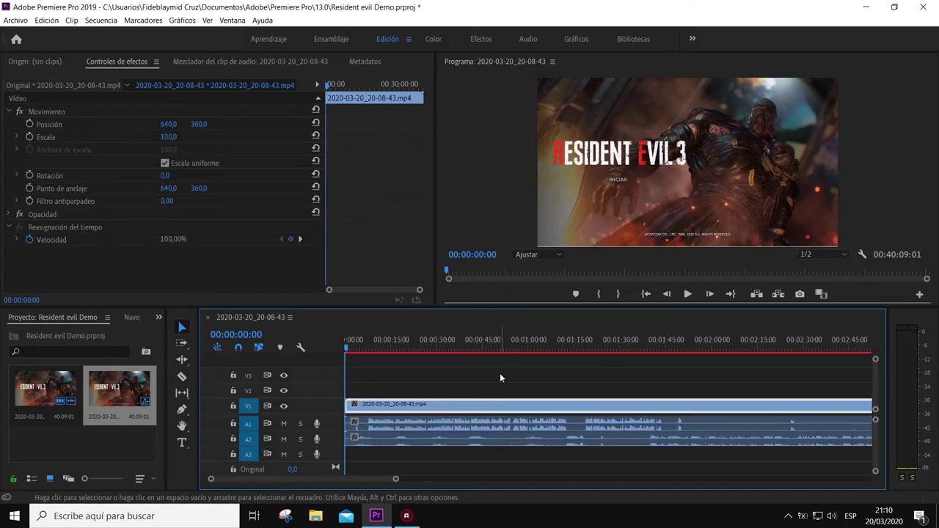